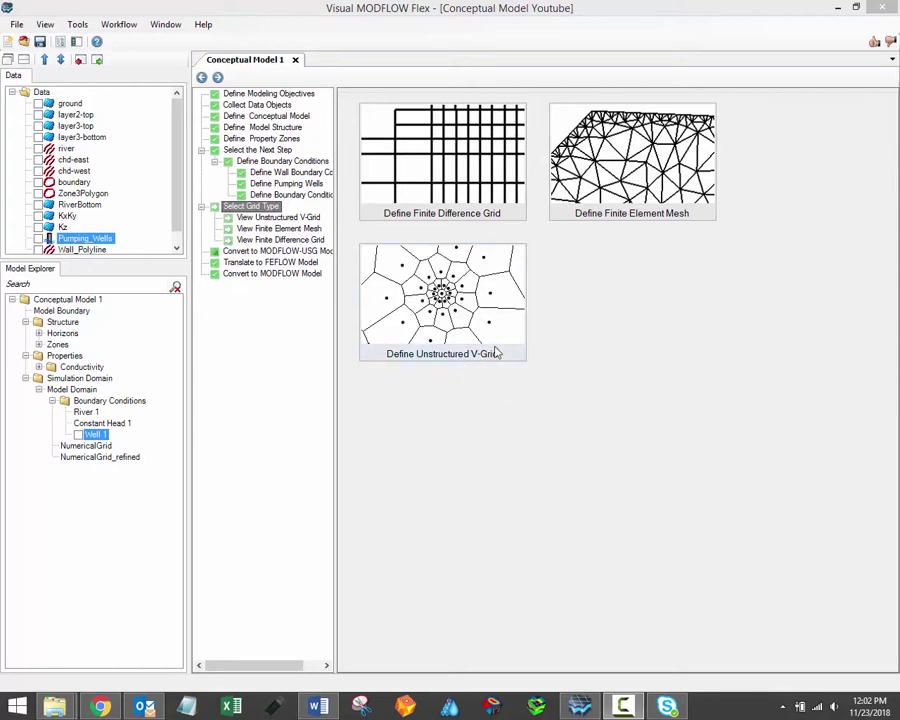
Open the Define Unstructured V-Grid dialog for UnstructuredGrid1 and zoom the preview around the wells
mouse_move(382, 283)
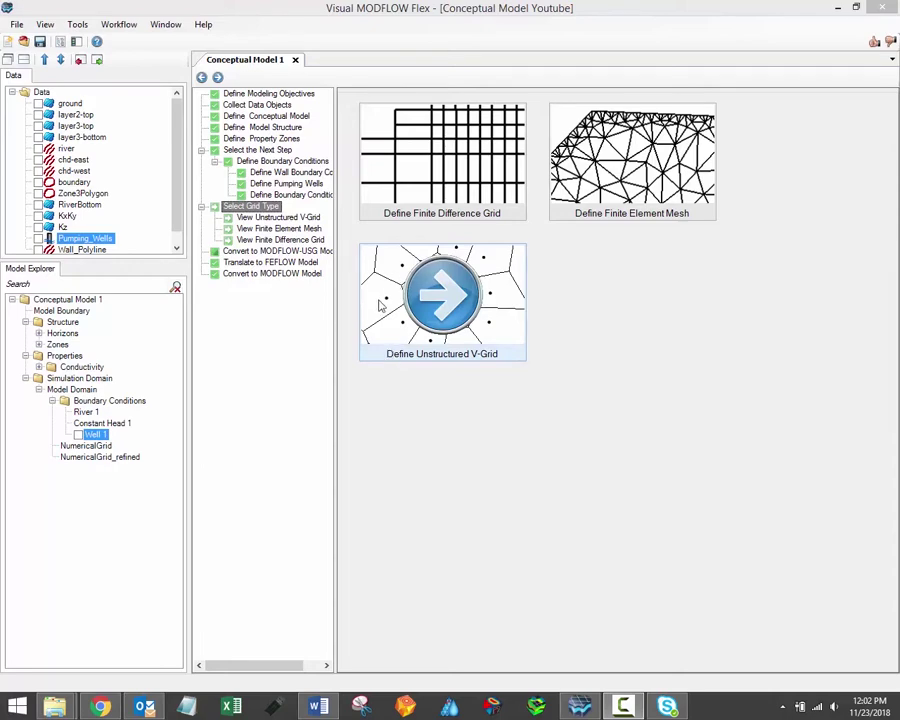
left_click(448, 297)
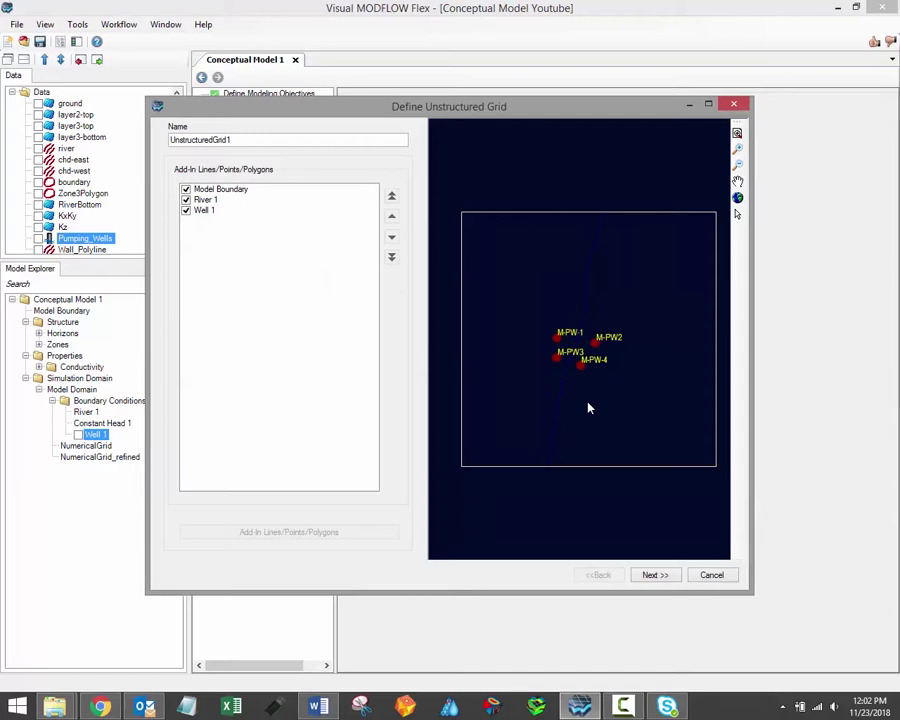
left_click_drag(462, 112, 514, 100)
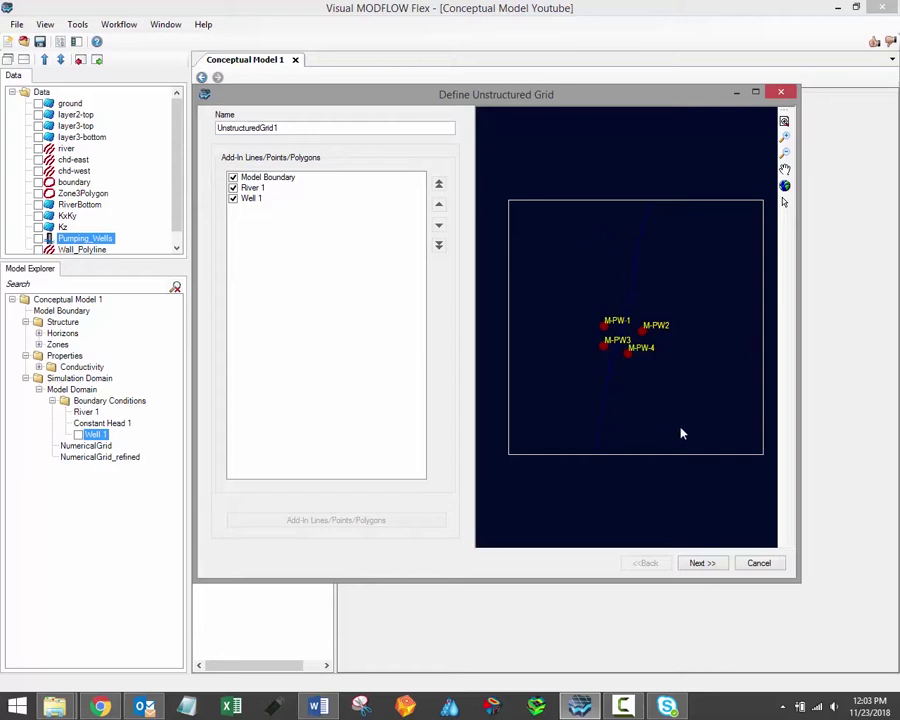
left_click(784, 137)
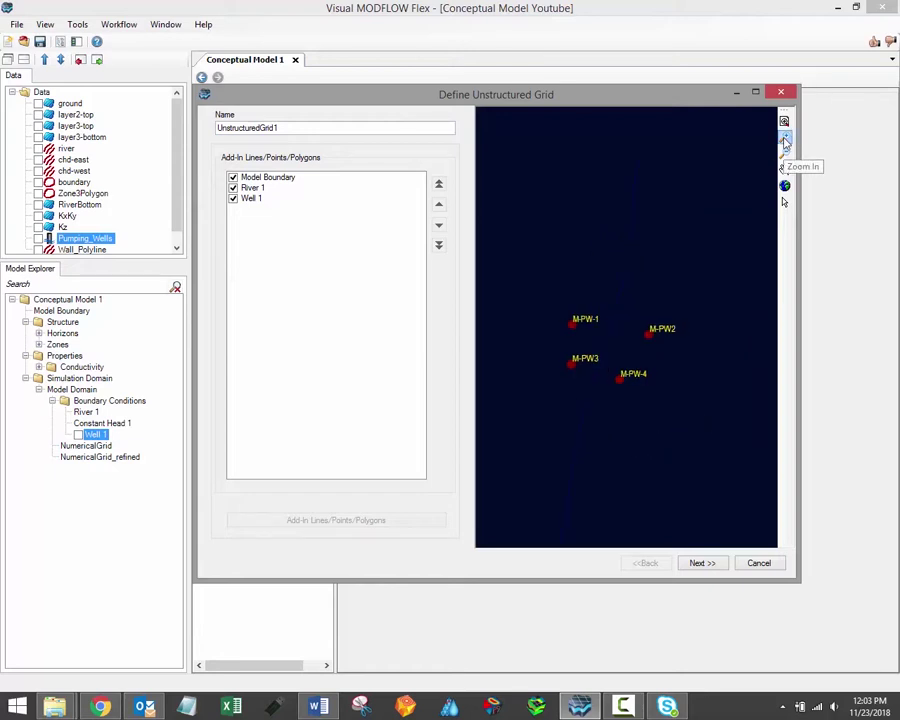
scroll(593, 366, "down", 2)
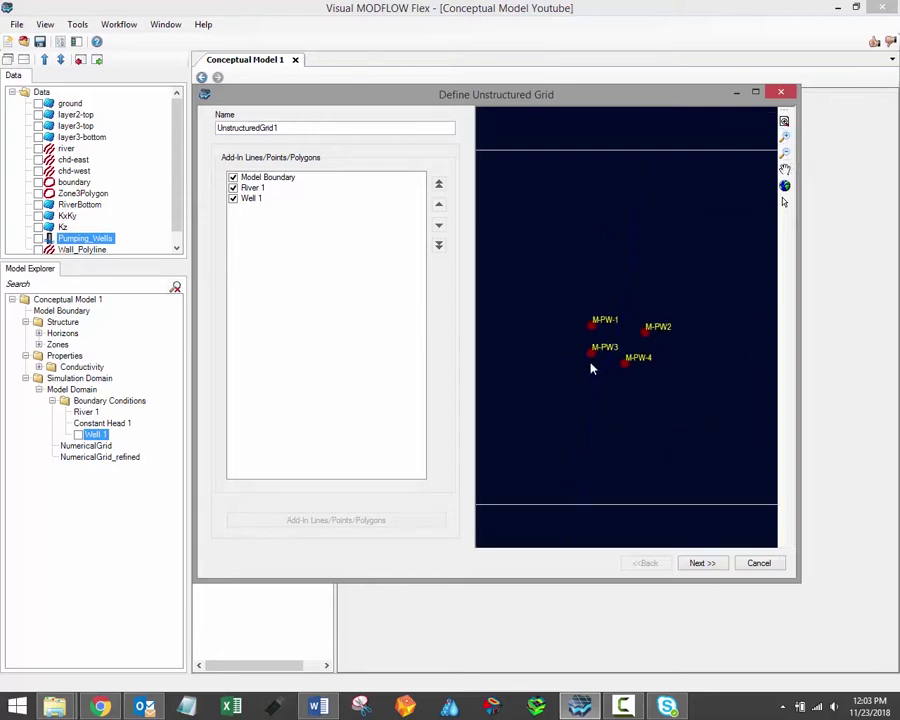
scroll(600, 378, "up", 3)
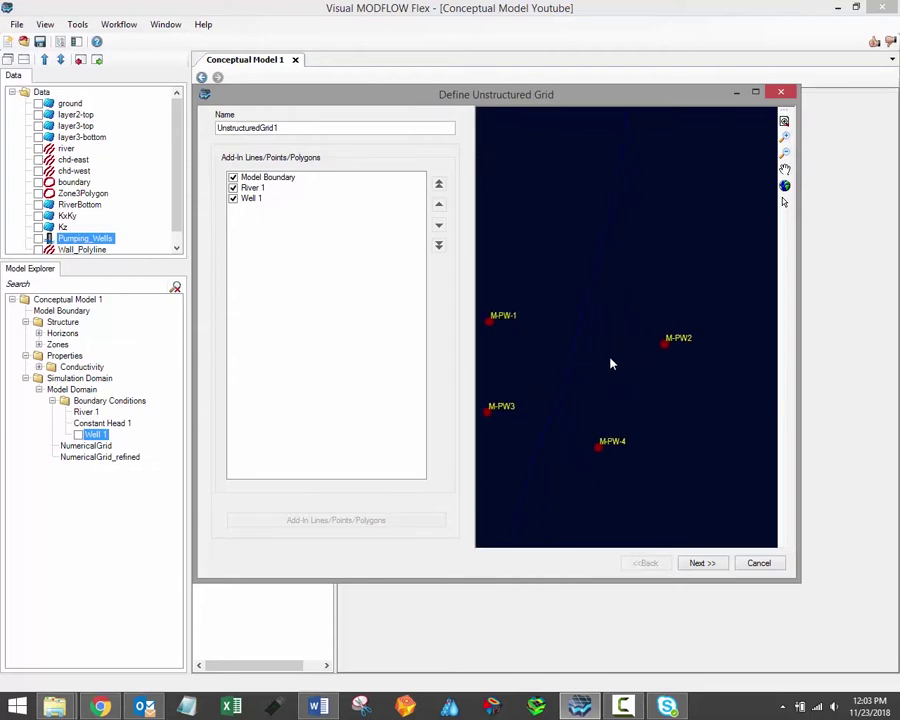
scroll(636, 352, "down", 3)
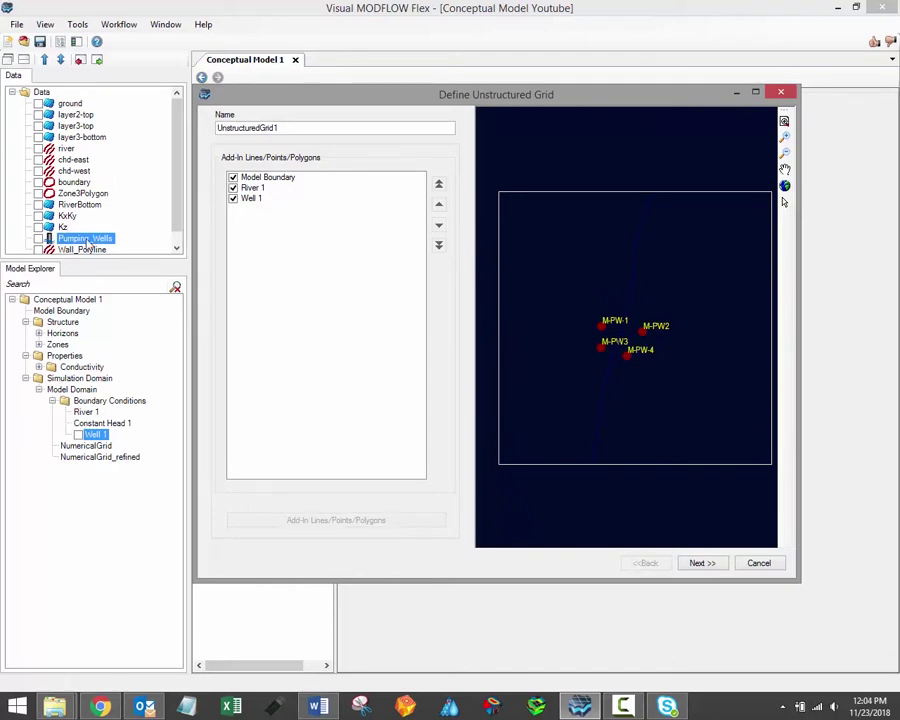
Add Zone3Polygon to the add-in list and leave it unchecked so it is excluded
left_click(76, 193)
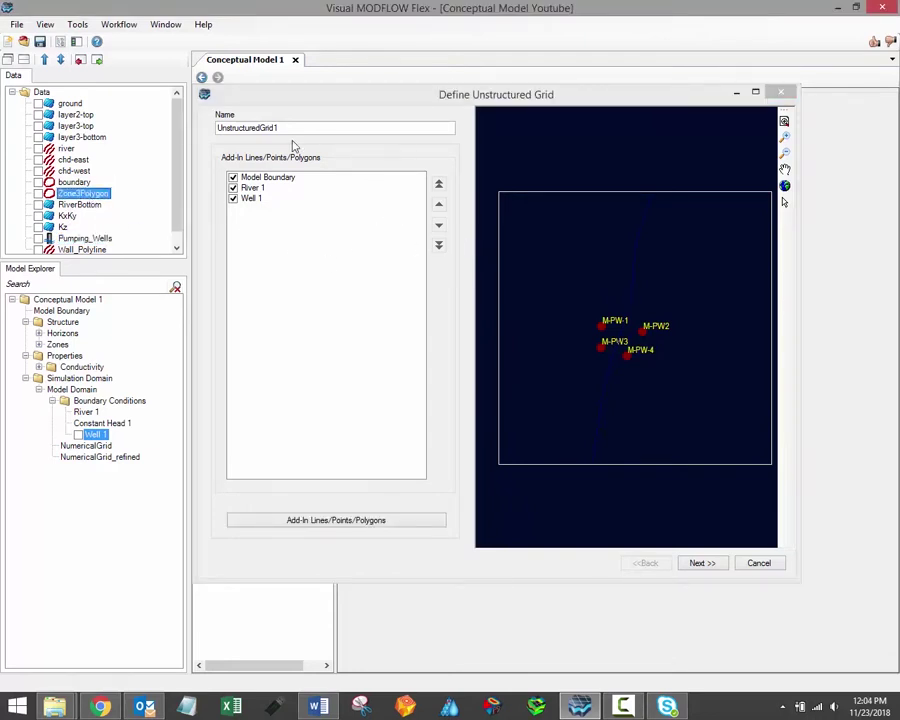
left_click(332, 522)
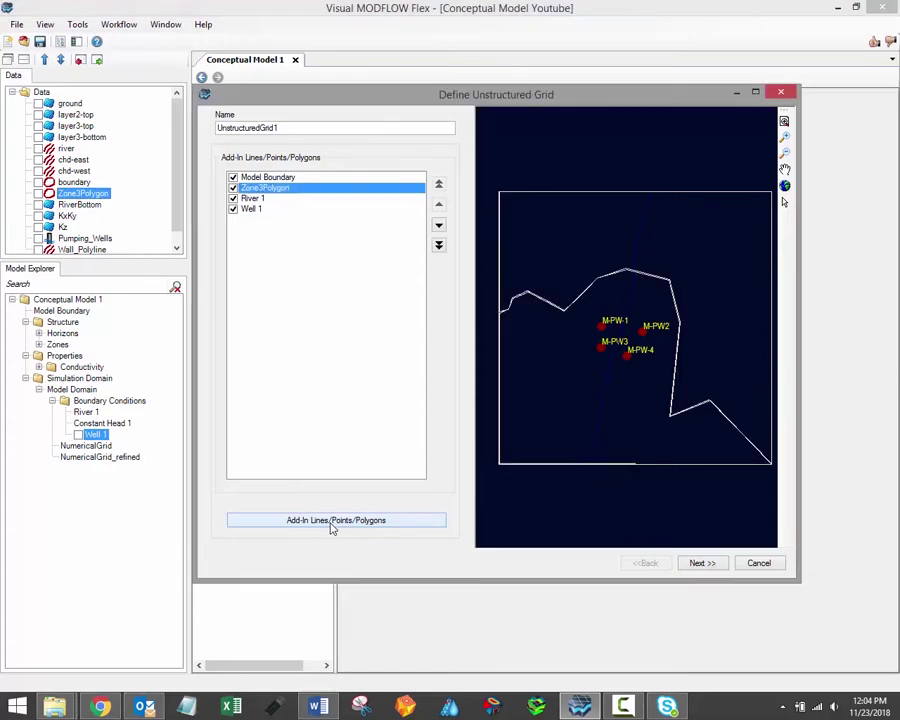
left_click(233, 188)
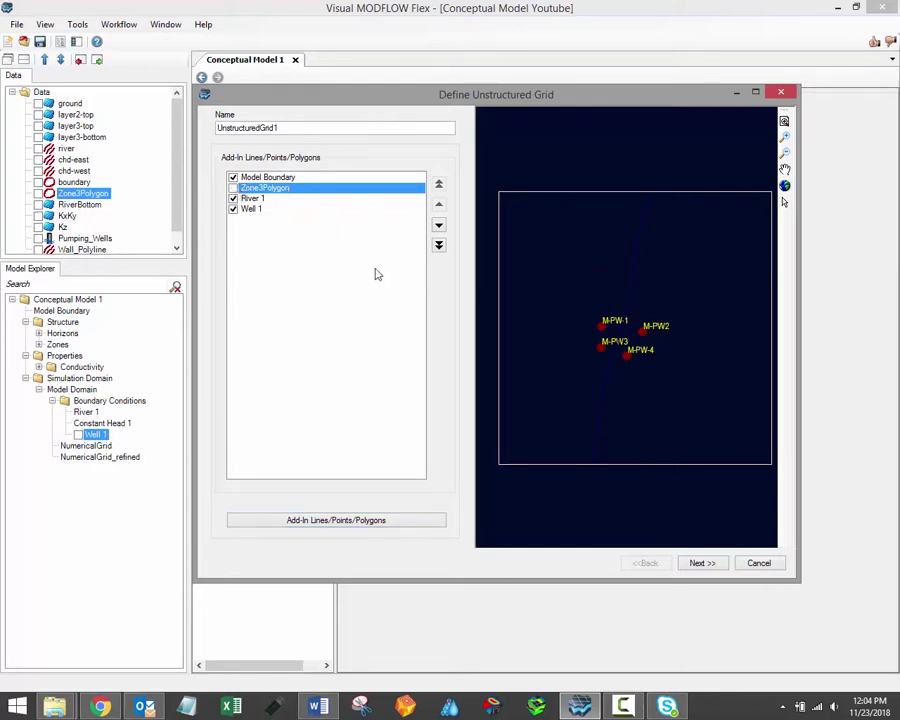
left_click(233, 188)
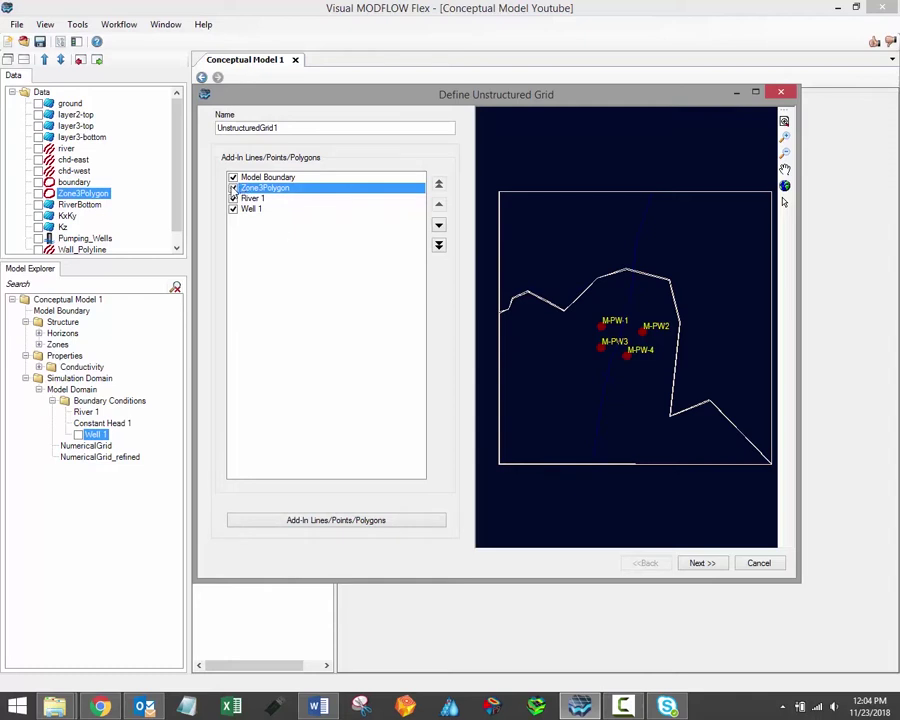
left_click(233, 188)
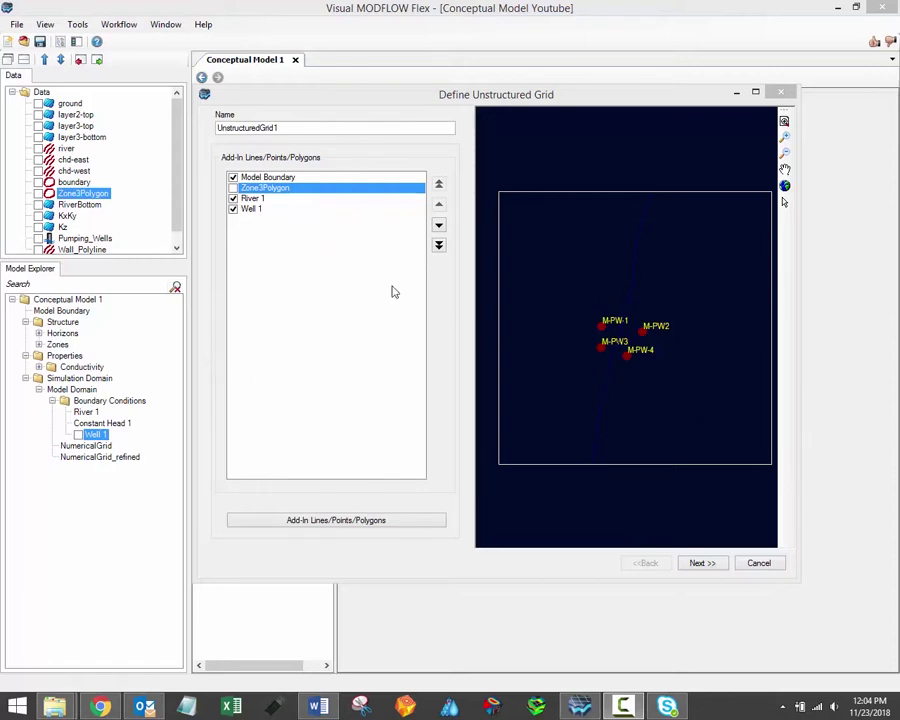
Advance to the triangulation page: Divide and conquer, about 1000 elements, 30-degree minimum angle
left_click(701, 564)
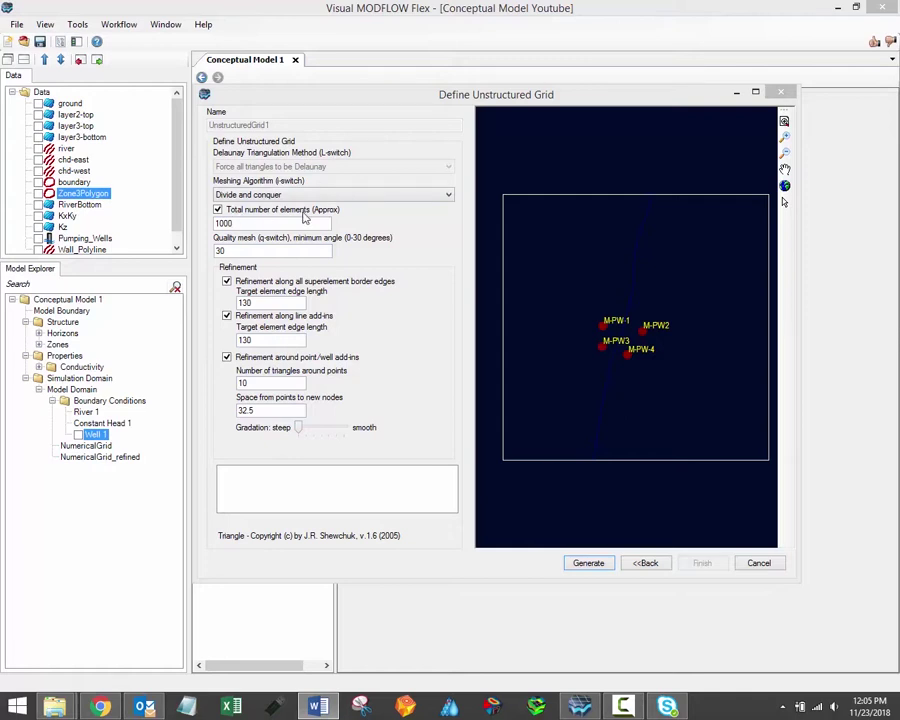
left_click(432, 197)
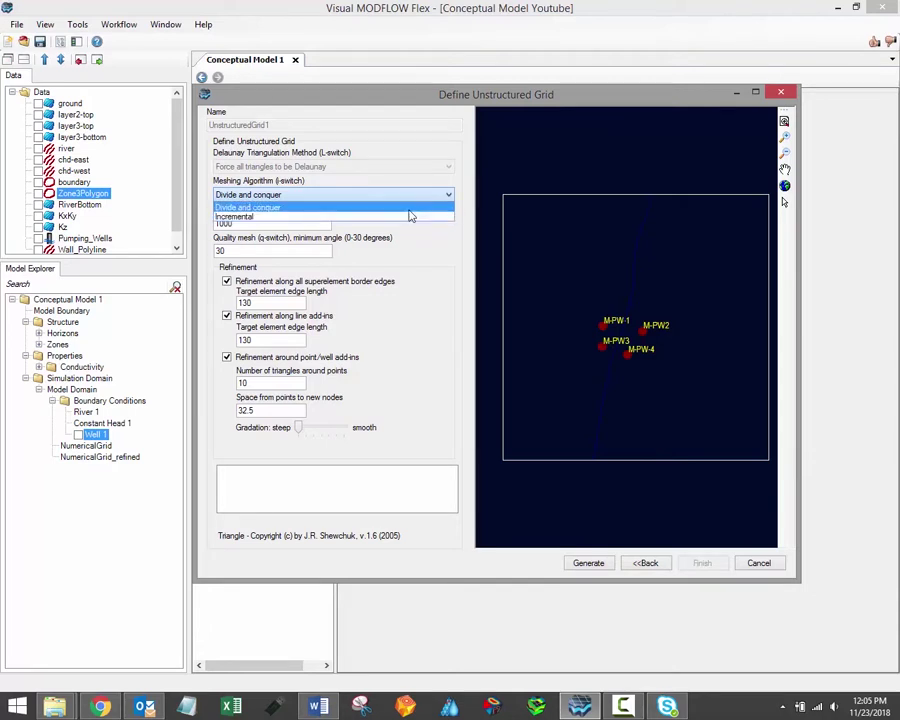
left_click(411, 208)
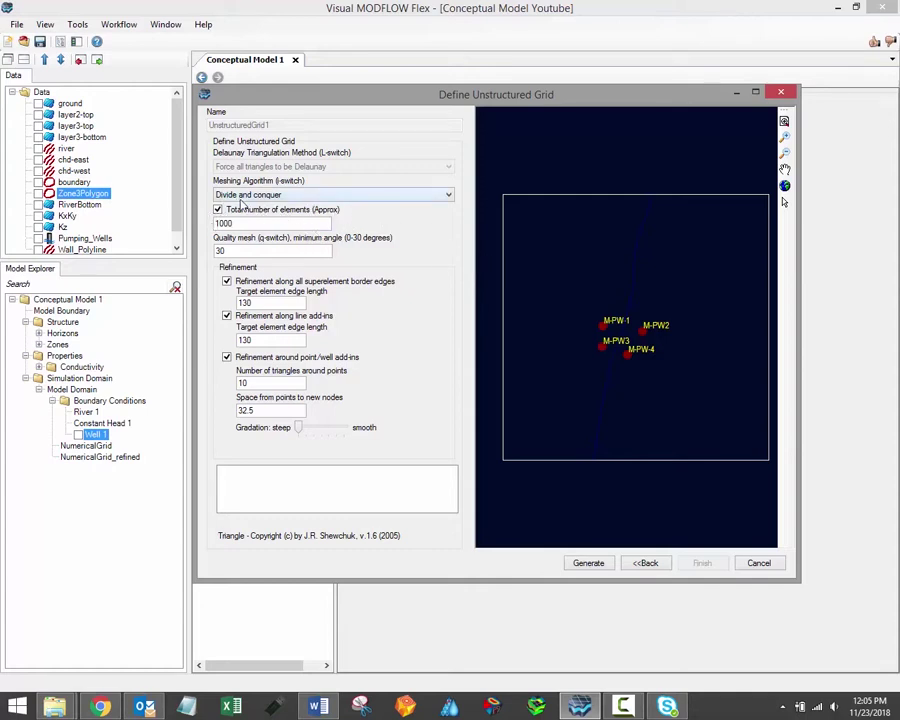
left_click(217, 210)
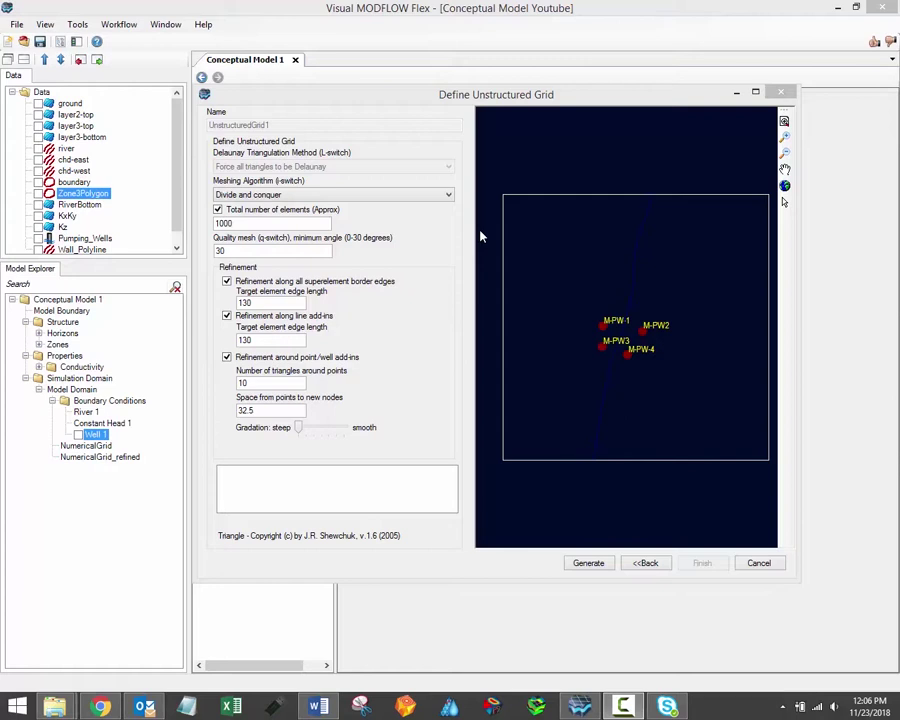
left_click(233, 251)
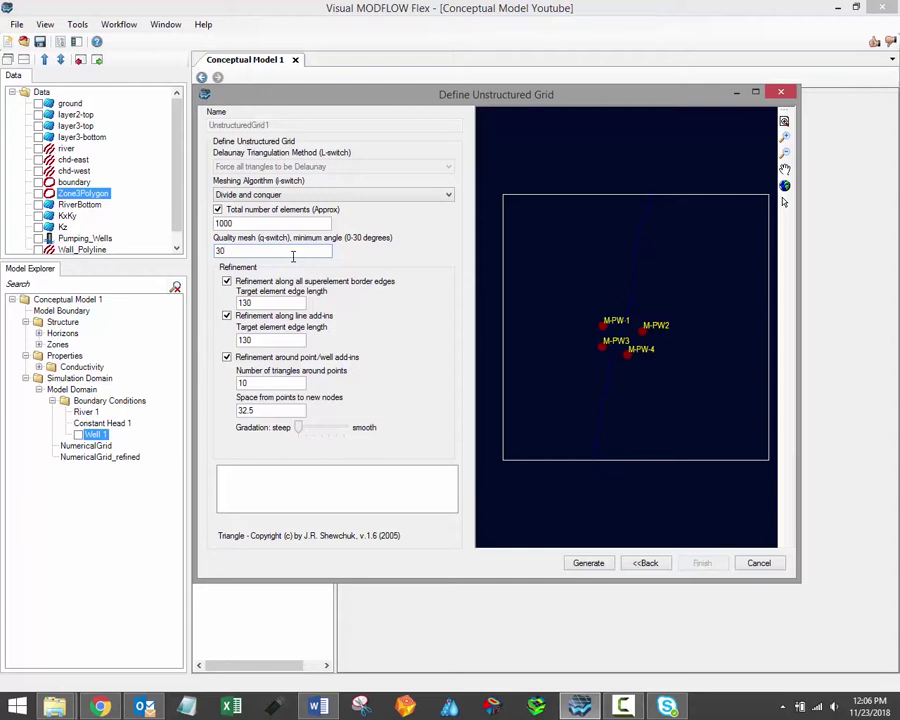
double_click(294, 257)
left_click_drag(296, 433, 317, 433)
left_click_drag(298, 427, 372, 430)
left_click_drag(344, 428, 297, 432)
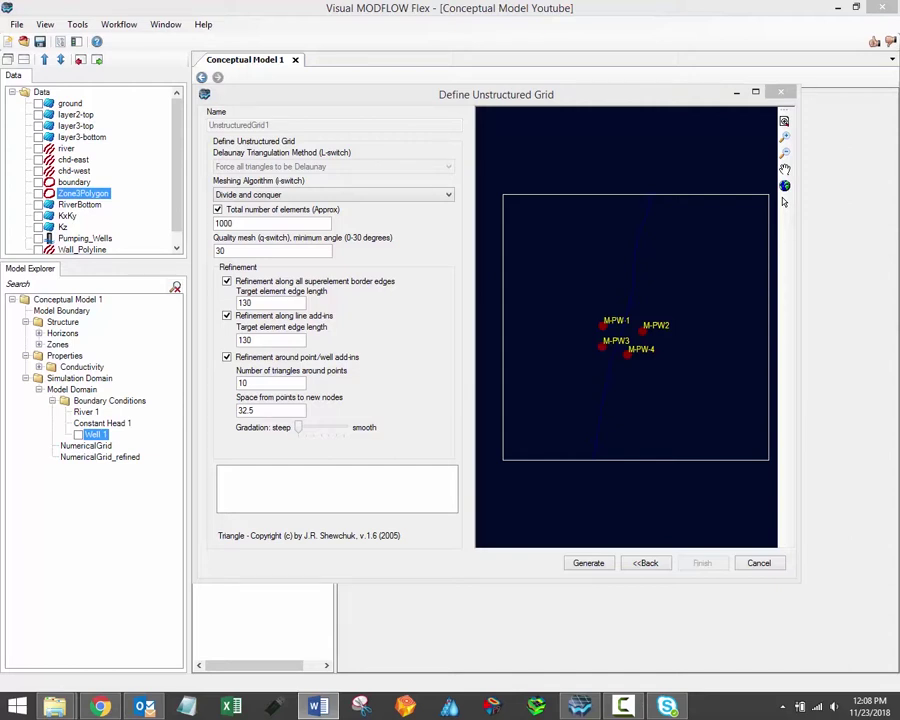
left_click(297, 427)
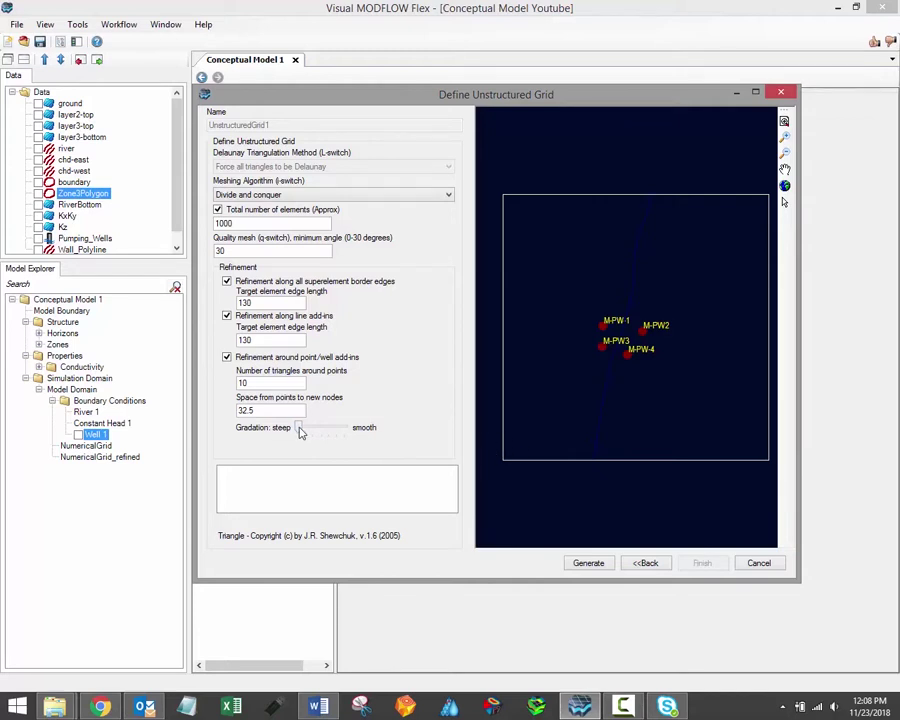
Generate the Voronoi grid and zoom the 3D View to inspect the cells
left_click(589, 563)
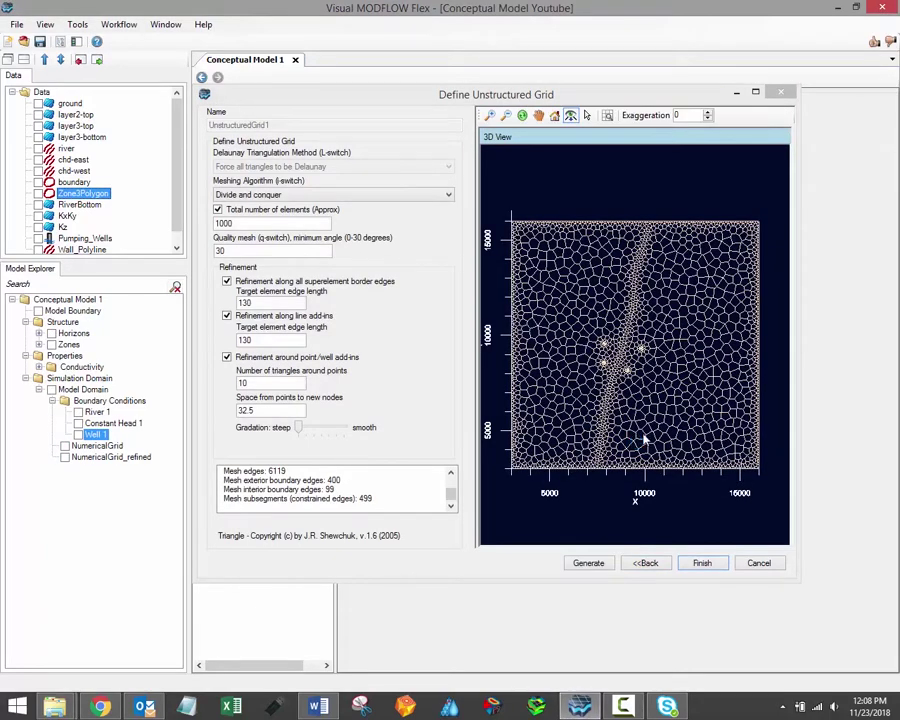
scroll(648, 377, "up", 5)
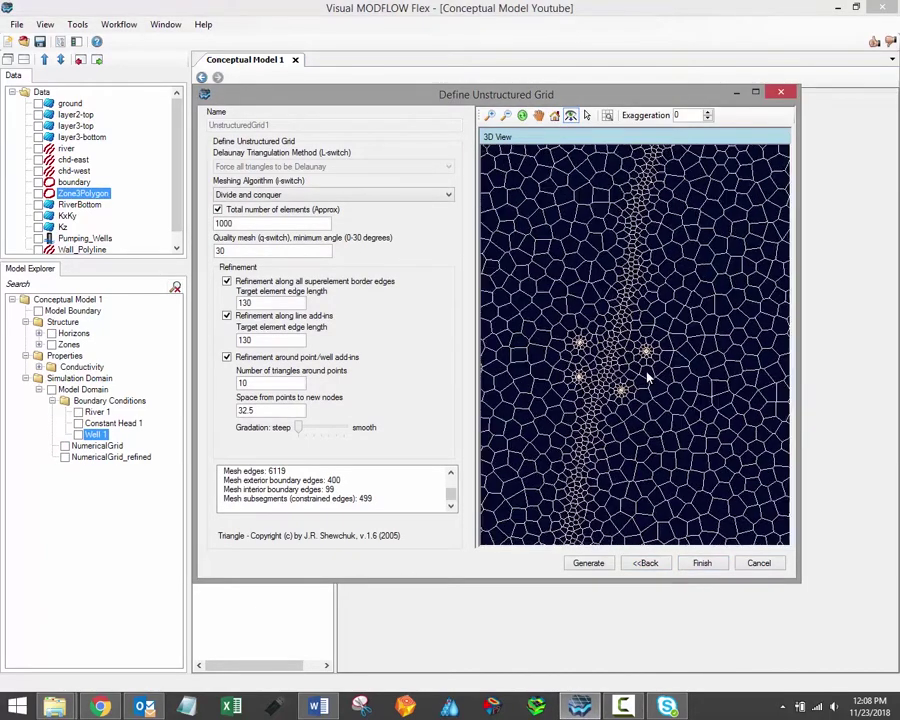
scroll(648, 377, "up", 4)
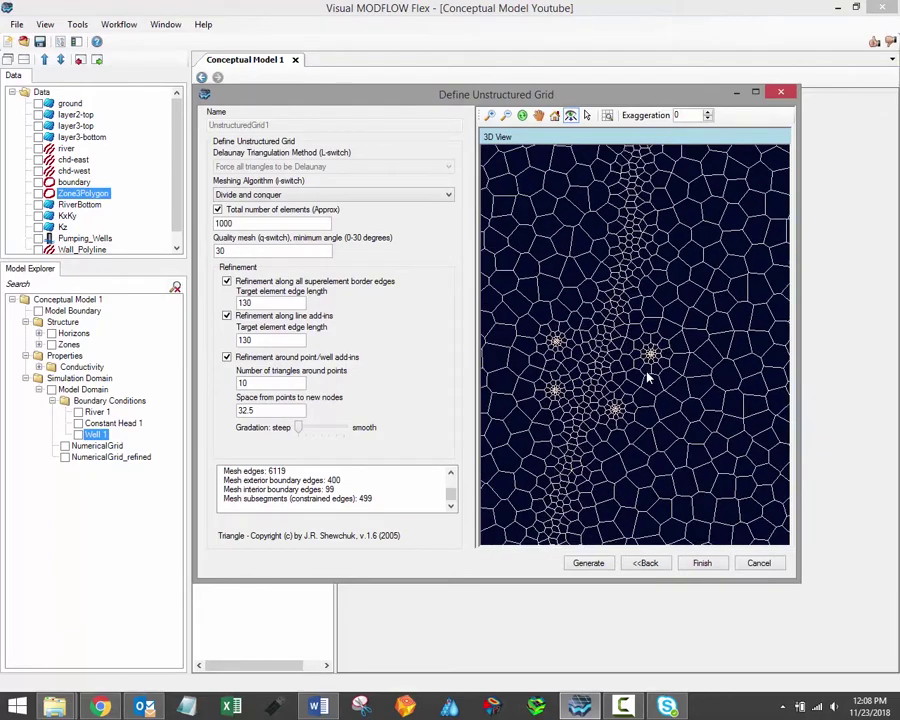
scroll(648, 377, "down", 5)
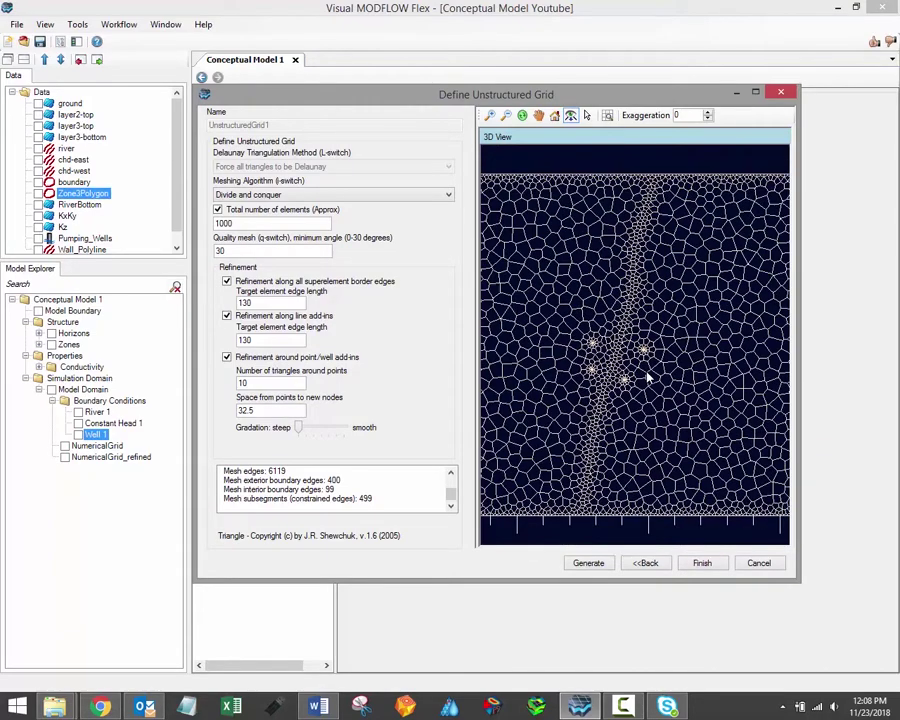
scroll(648, 377, "down", 2)
scroll(648, 377, "down", 2)
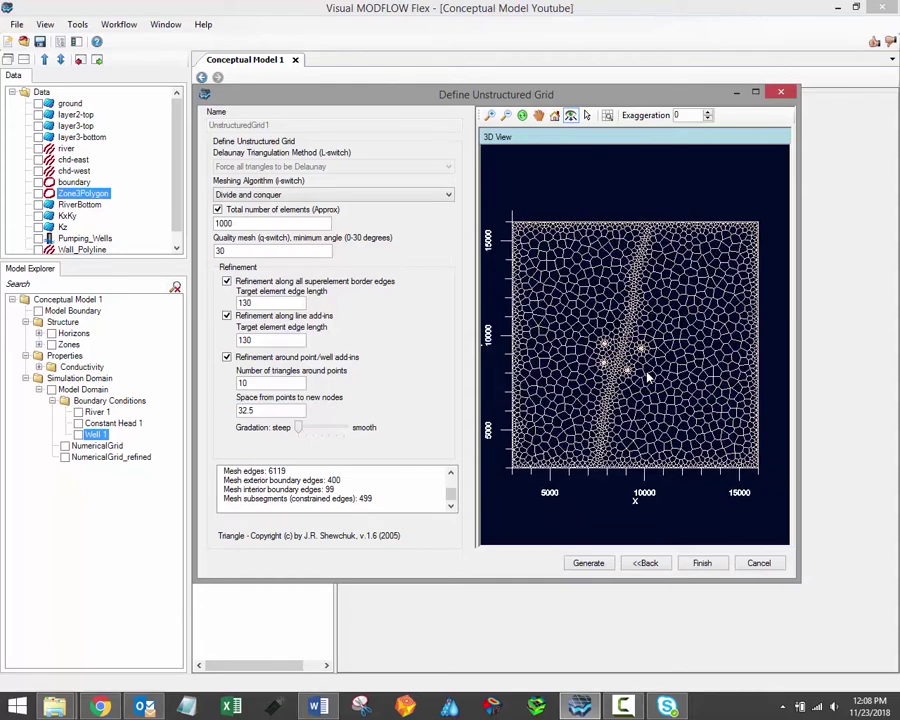
scroll(648, 377, "down", 2)
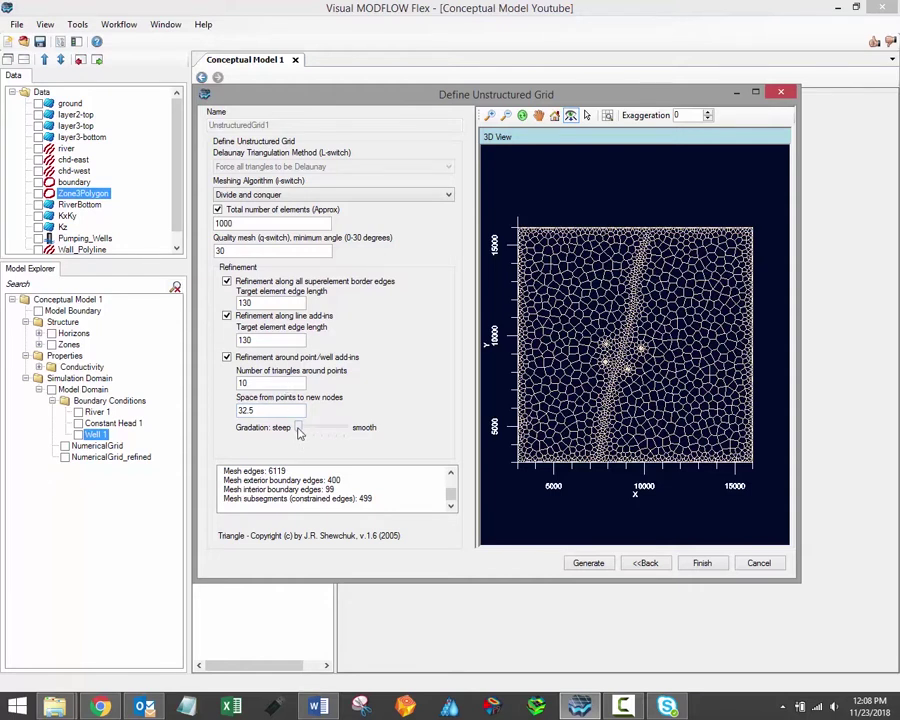
Smooth the cell-size gradation and regenerate the grid, refined along the river and wells (6953 edges)
left_click_drag(298, 427, 346, 430)
scroll(620, 407, "up", 4)
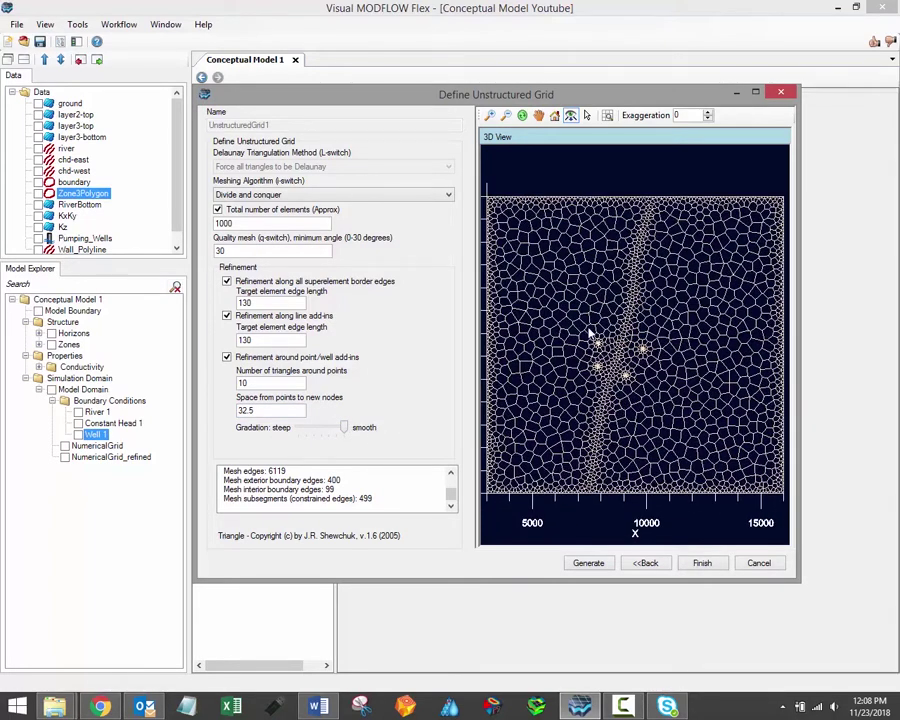
left_click(588, 563)
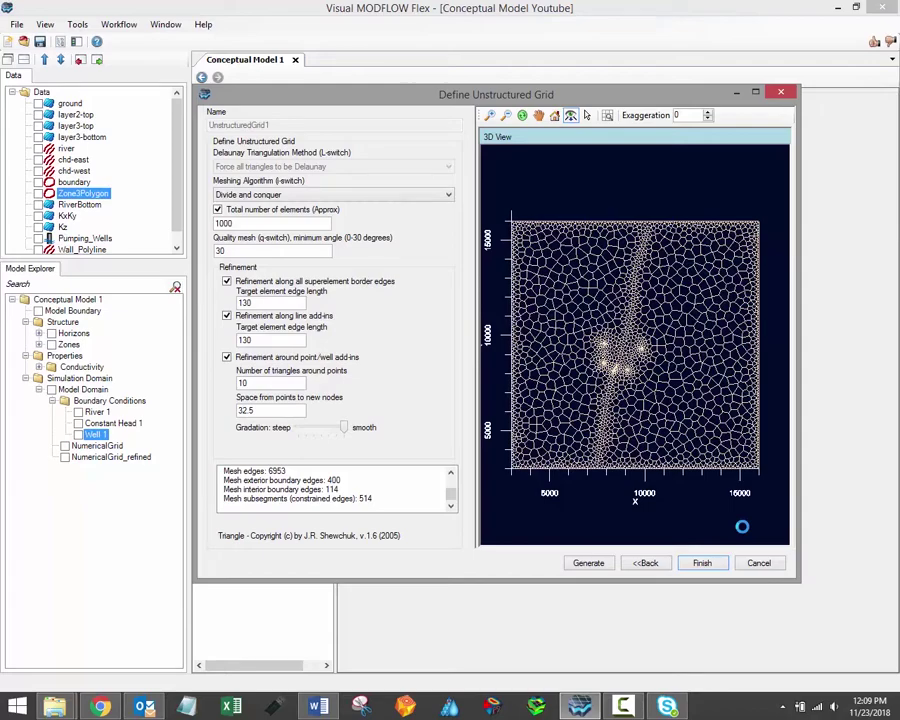
scroll(630, 385, "up", 5)
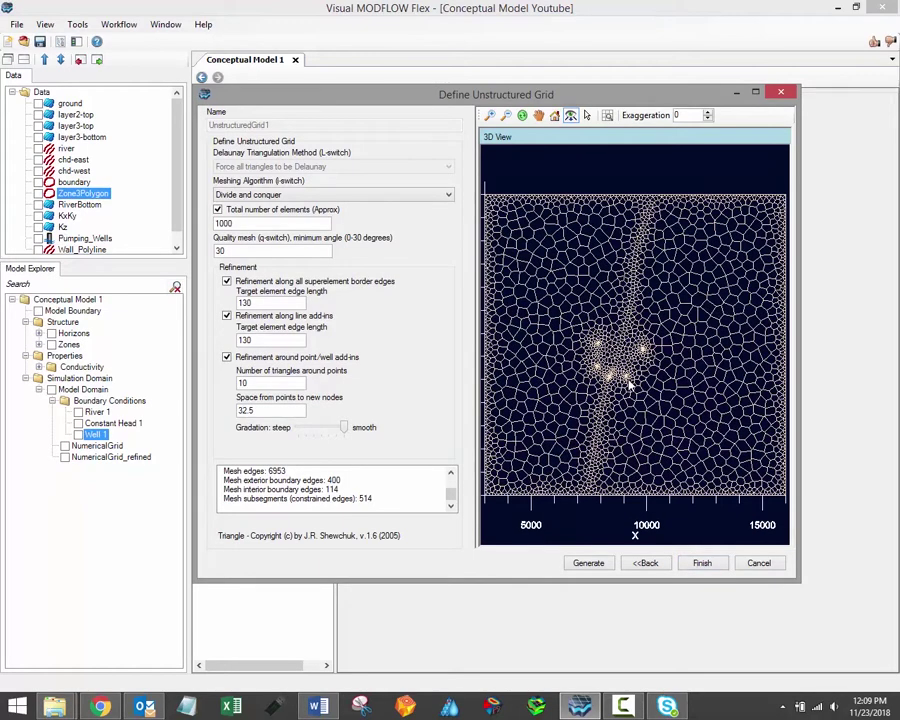
scroll(630, 385, "down", 2)
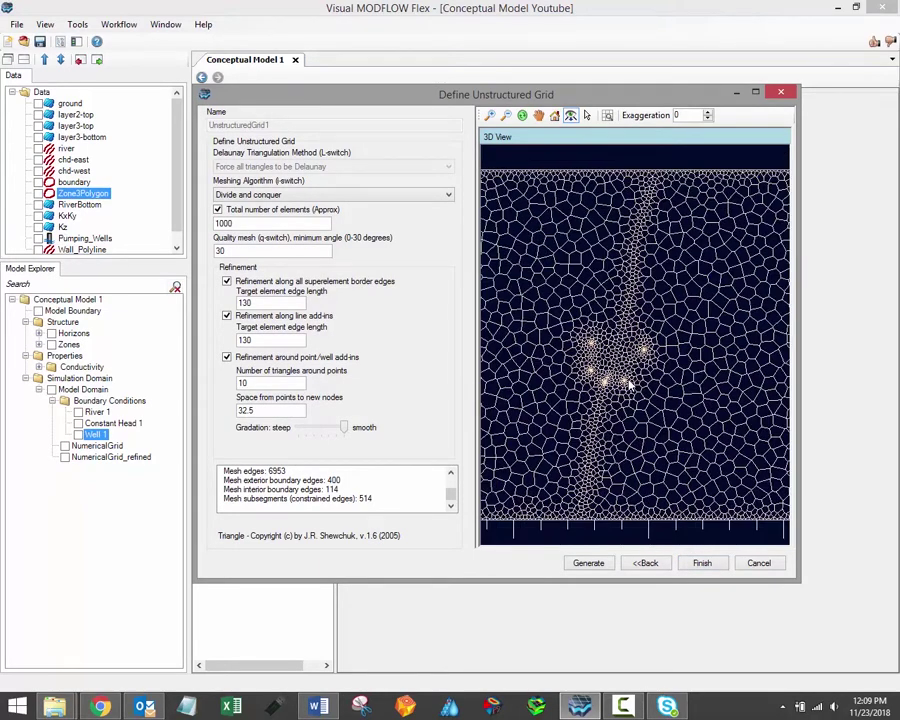
scroll(630, 385, "down", 1)
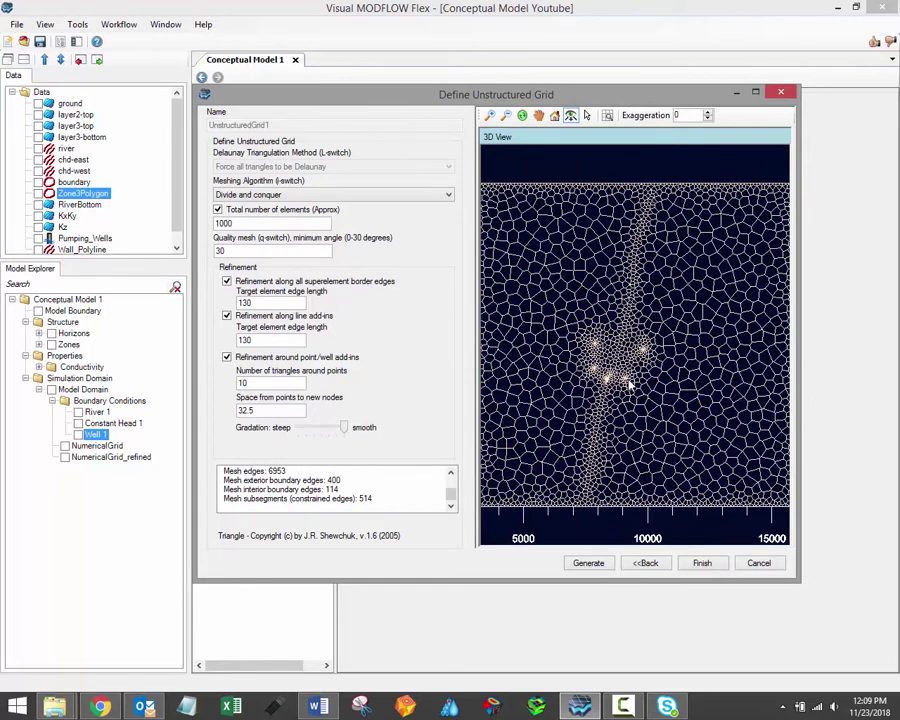
scroll(627, 390, "down", 1)
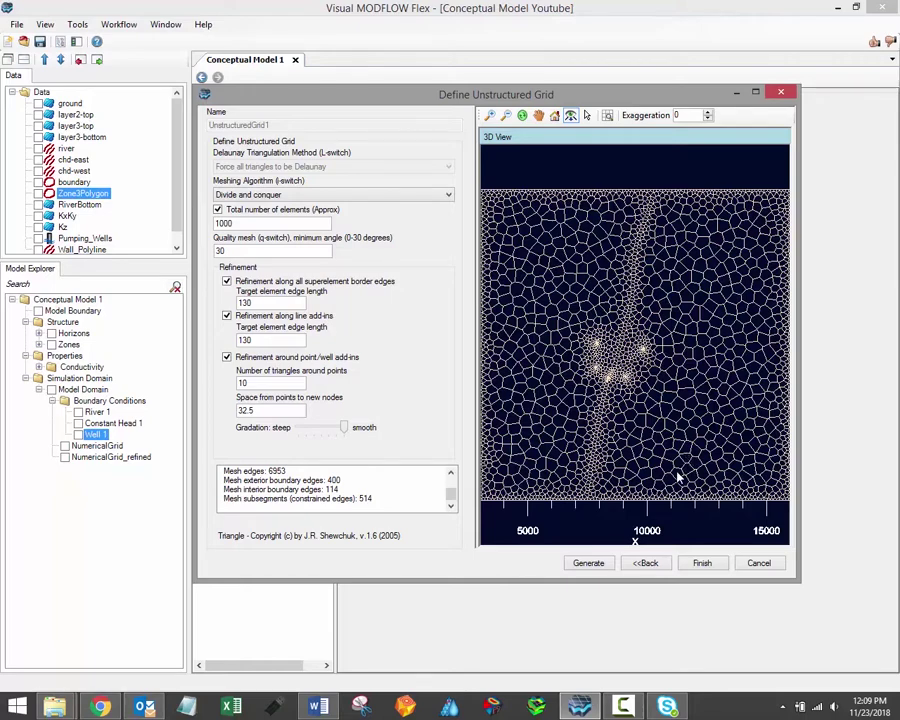
scroll(677, 479, "down", 5)
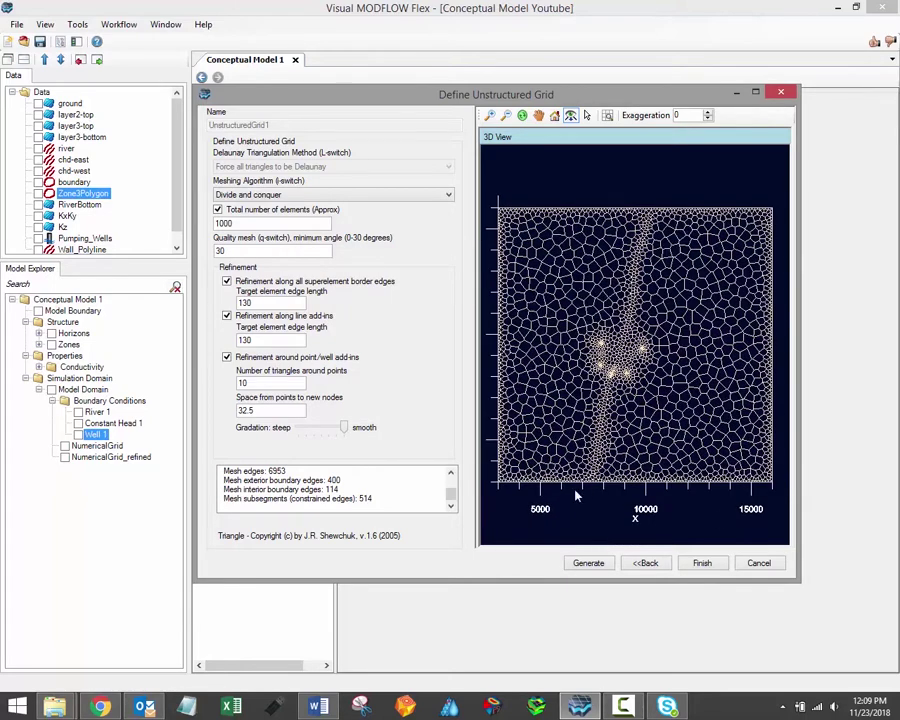
Finish the Voronoi grid as UnstructuredGrid1 and return to Select Grid Type
left_click(702, 563)
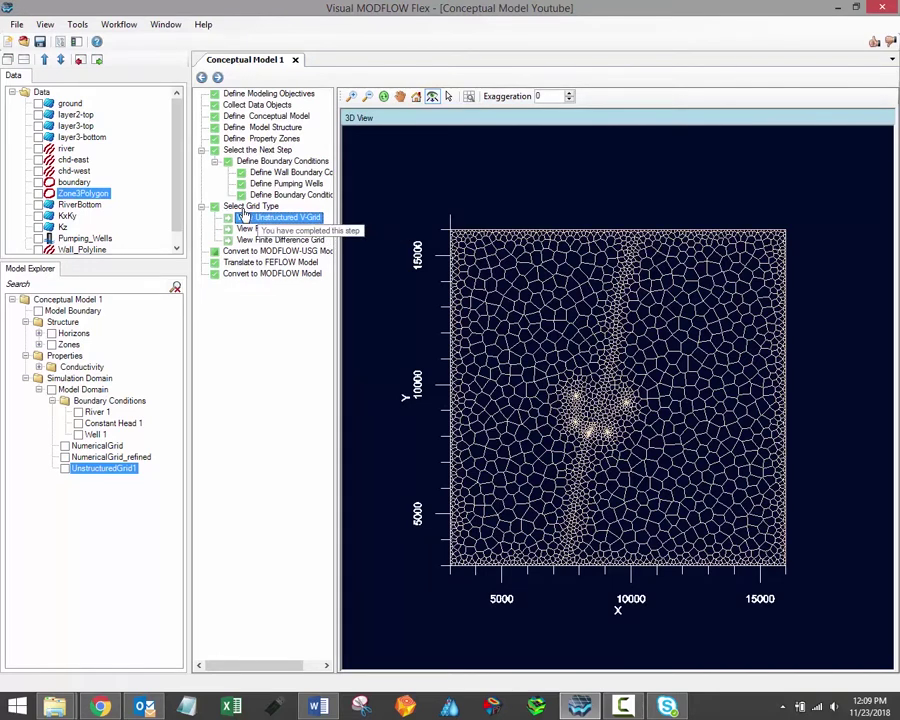
left_click(249, 207)
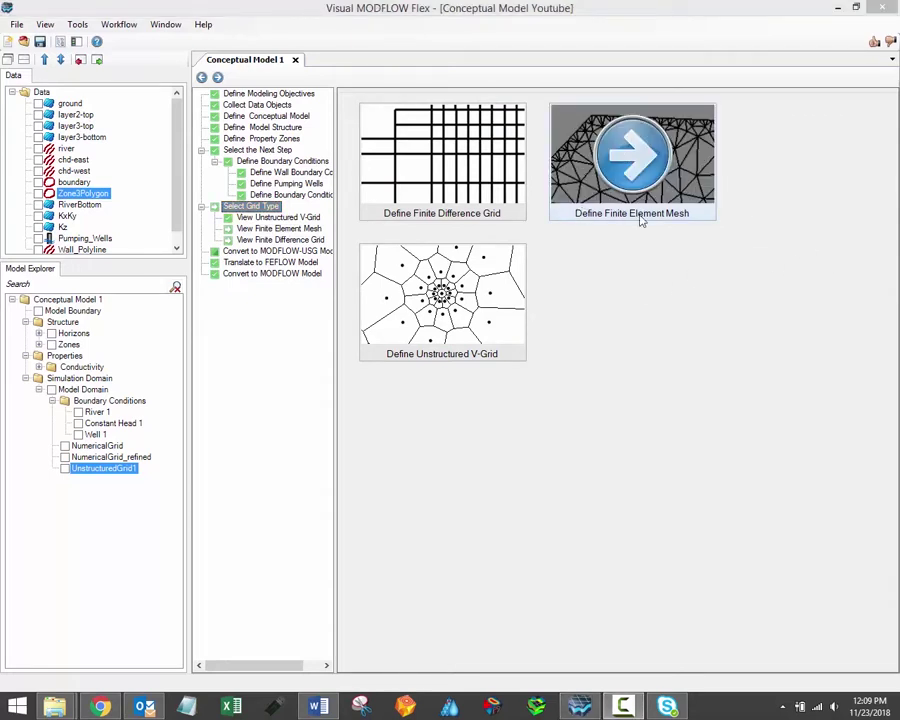
Define a finite element mesh without Zone3Polygon and generate it, giving 4322 edges
left_click(640, 152)
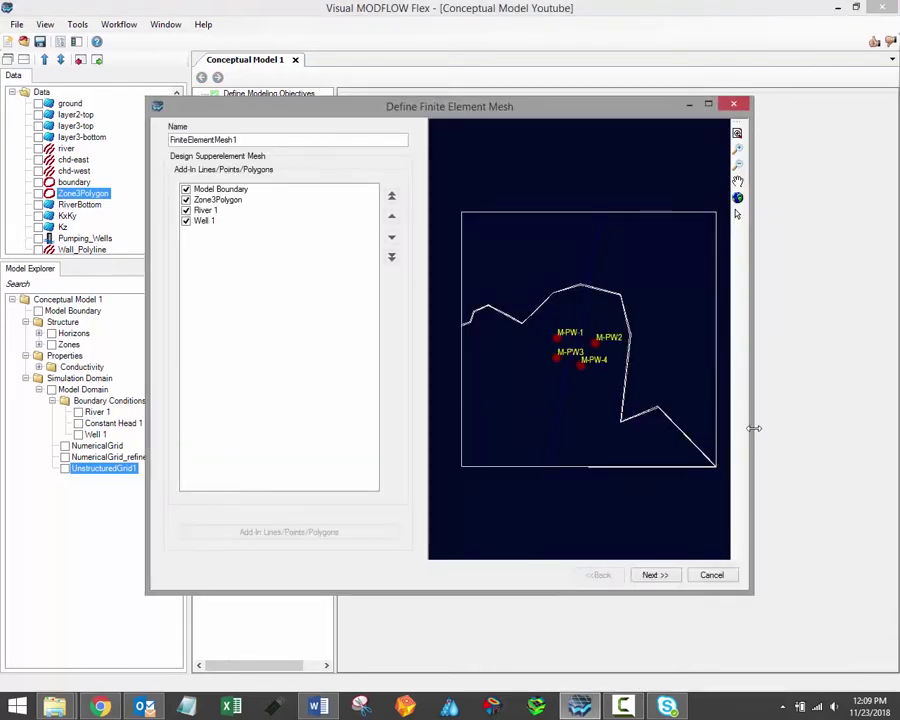
left_click(185, 200)
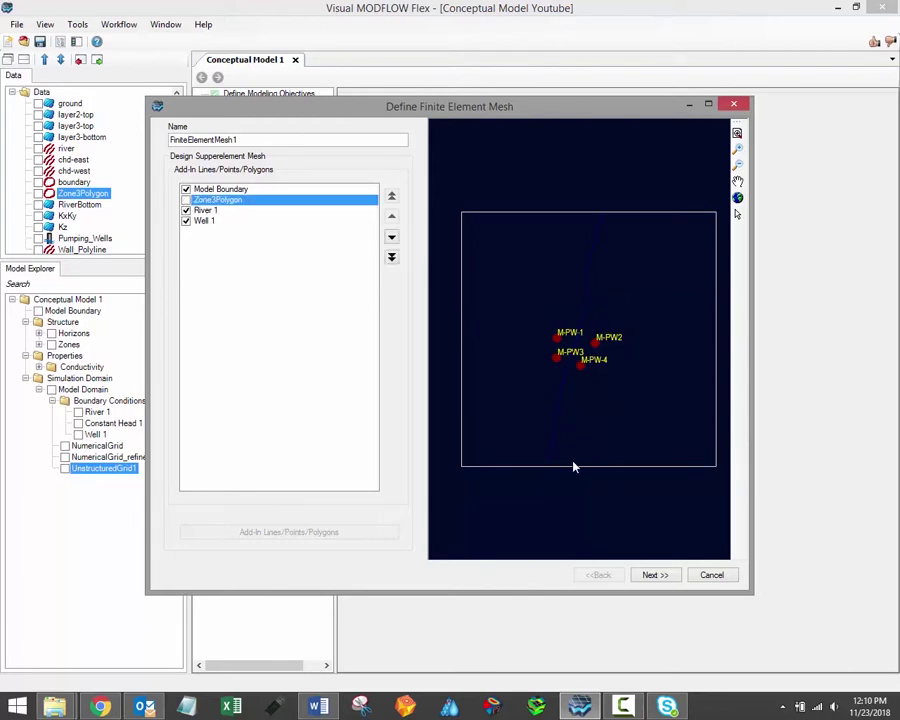
left_click(655, 576)
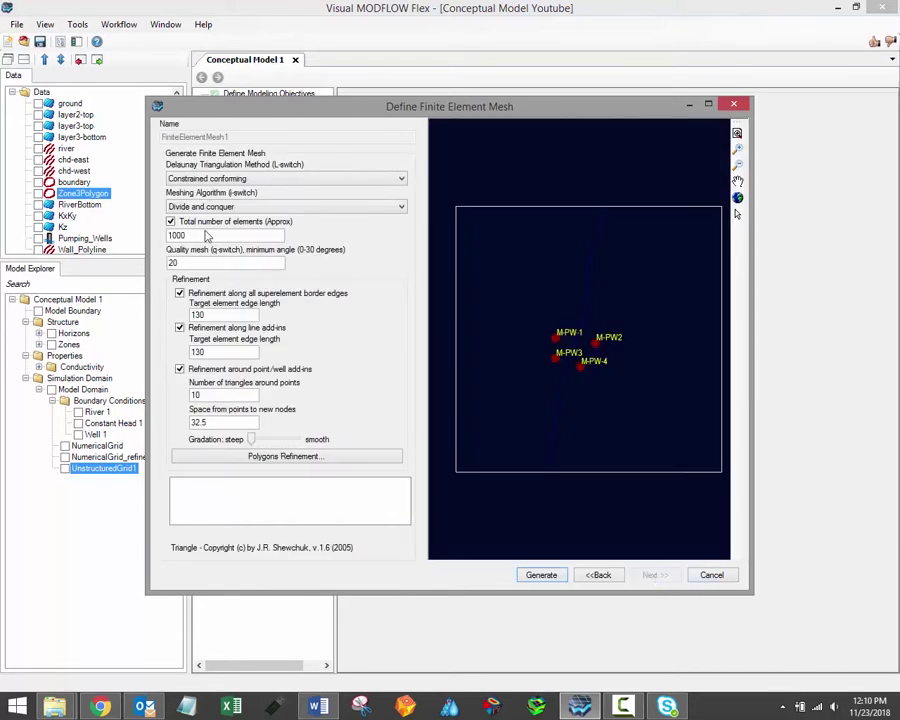
left_click(579, 580)
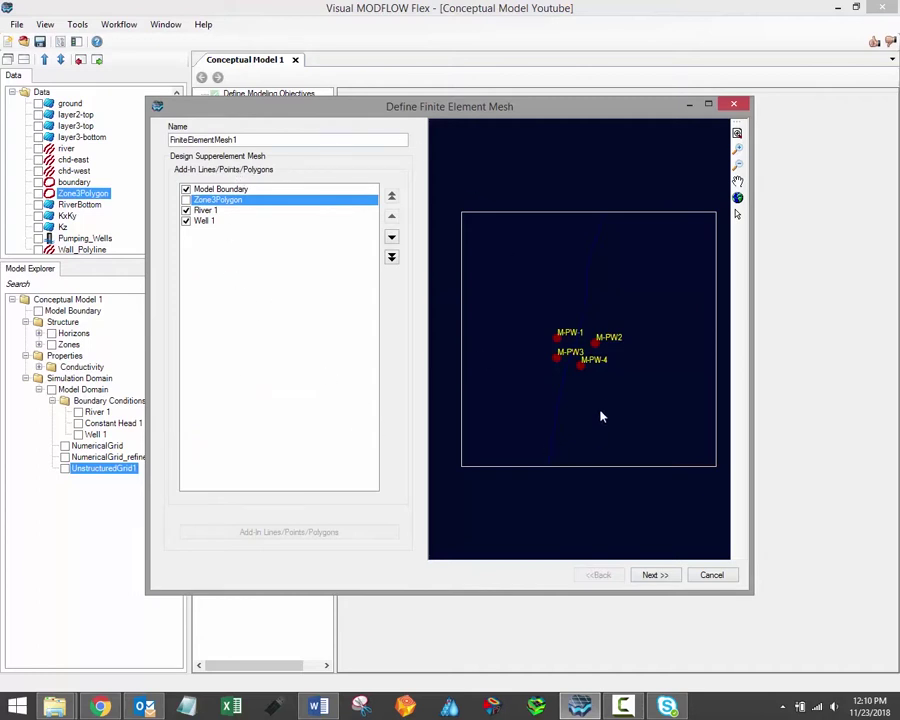
left_click(655, 575)
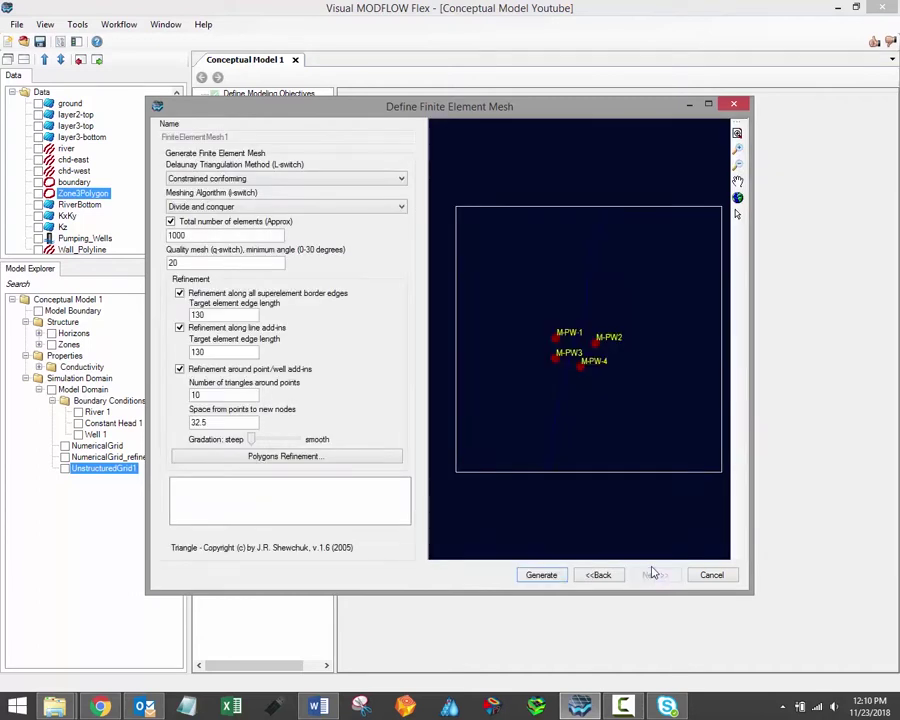
left_click(551, 577)
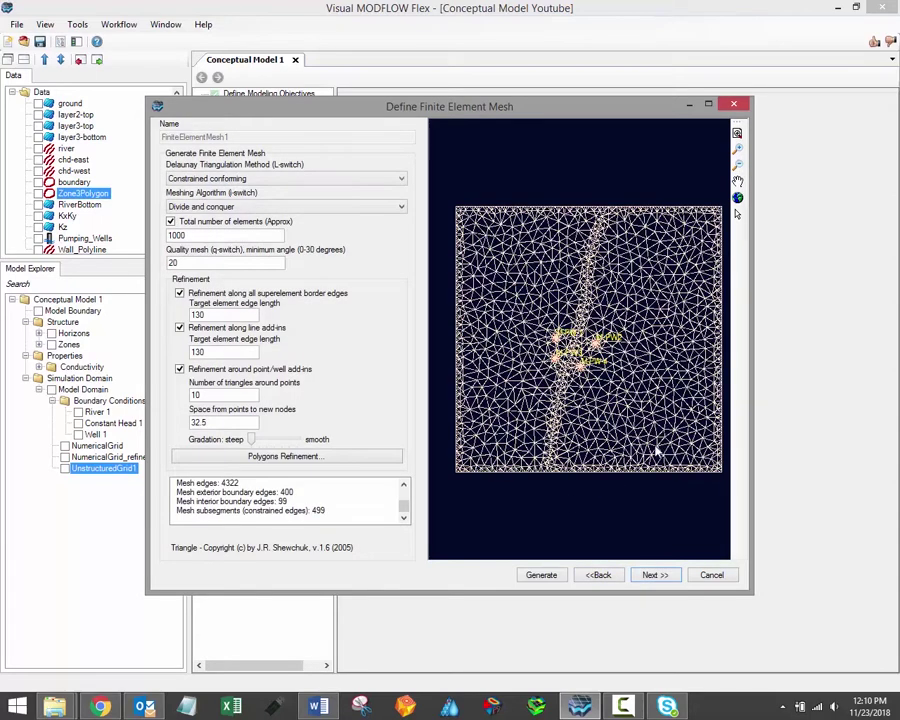
Show the Define Slice Elevations page, keeping Deformed type and 0.1 minimum layer thickness
left_click(655, 579)
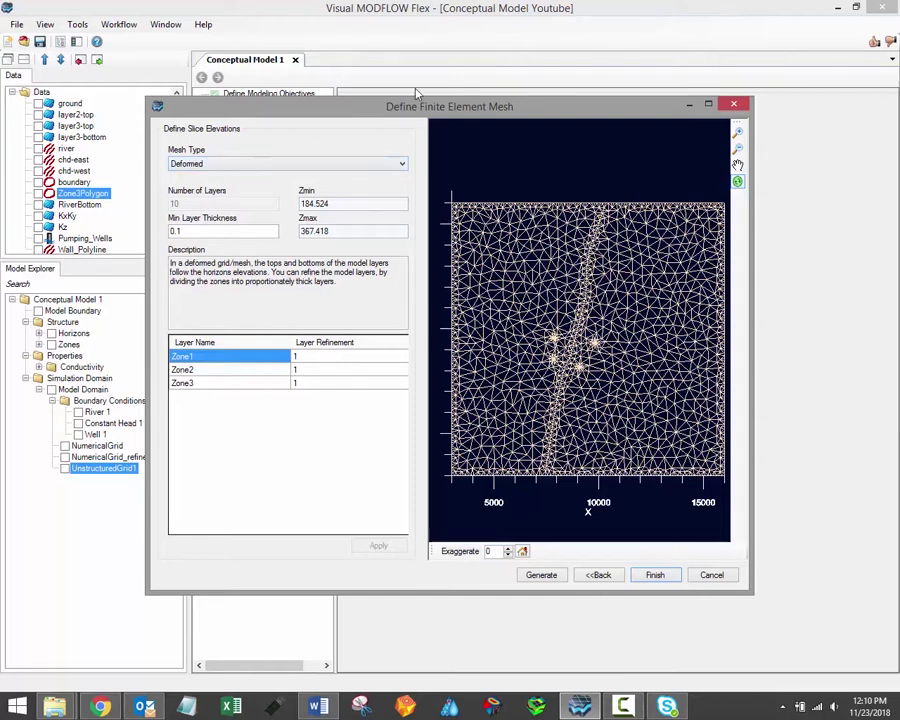
left_click(392, 143)
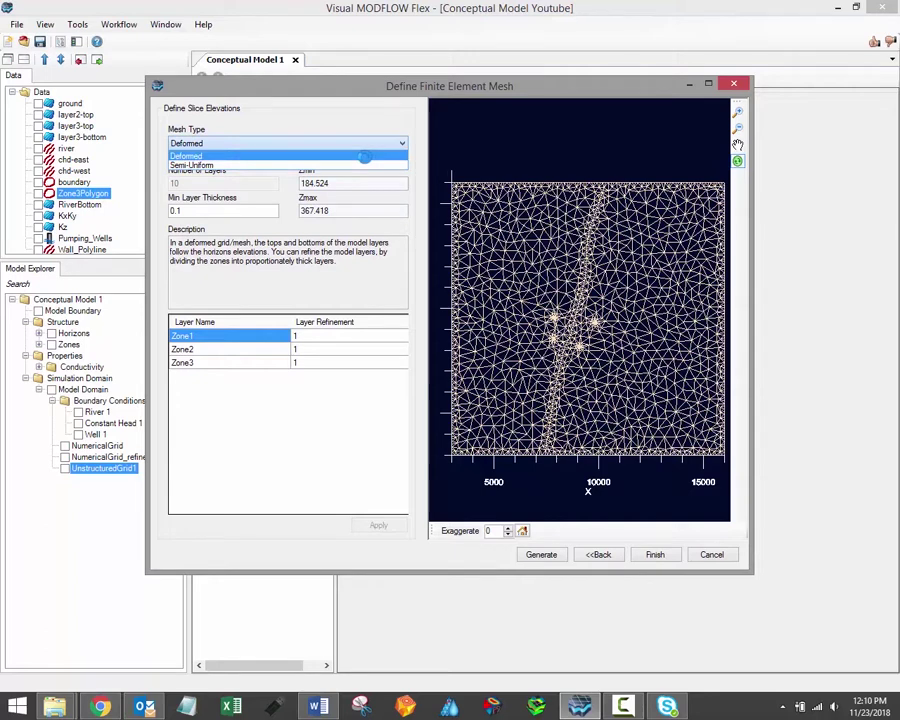
left_click(365, 156)
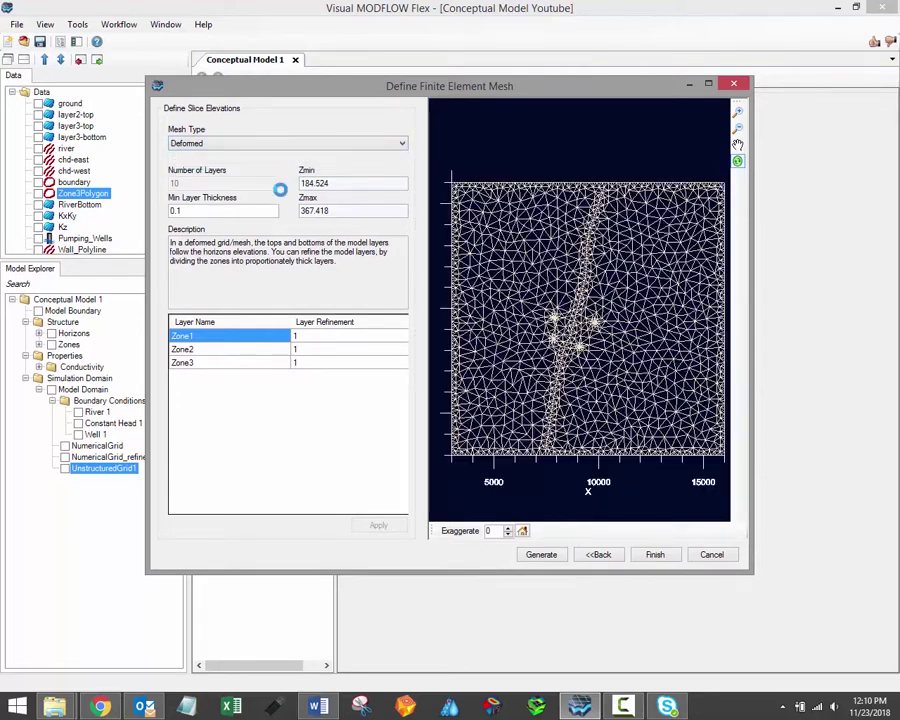
left_click(232, 210)
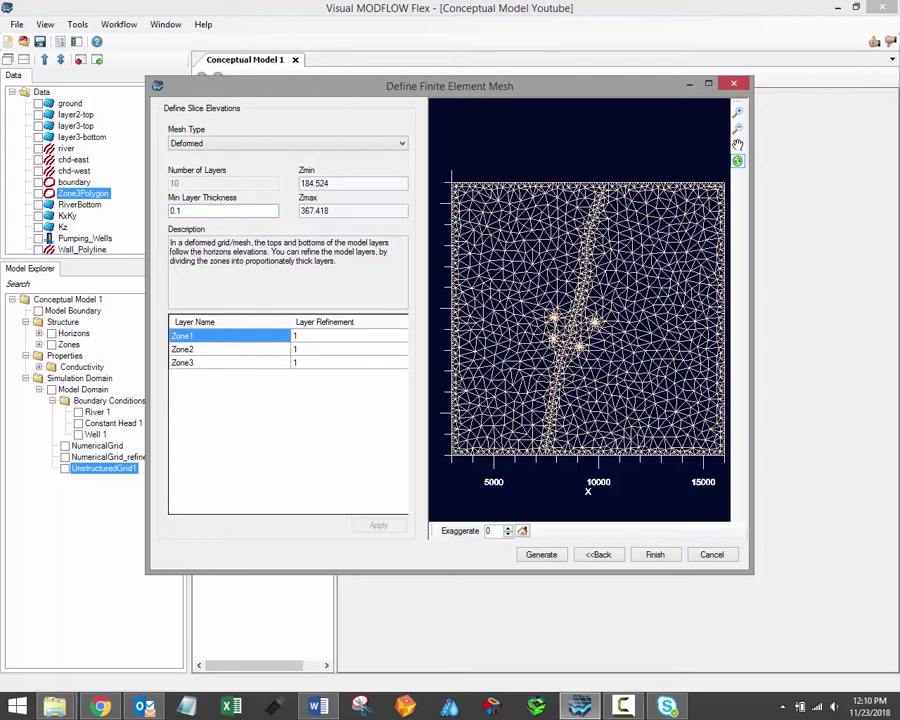
left_click(733, 83)
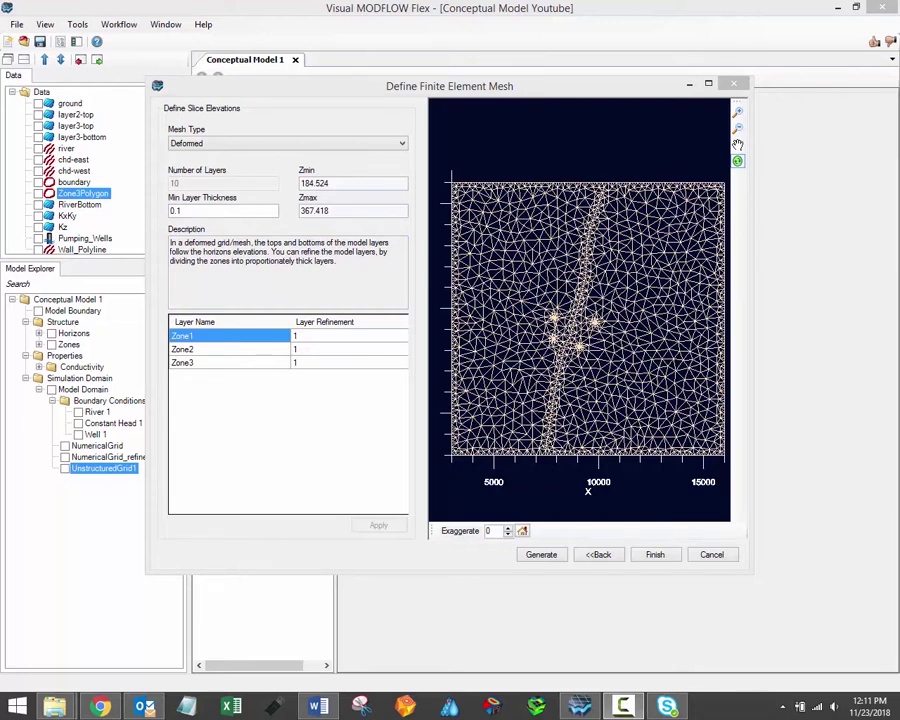
Set the layer refinement of Zone1, Zone2 and Zone3 to 2 and apply
left_click(326, 336)
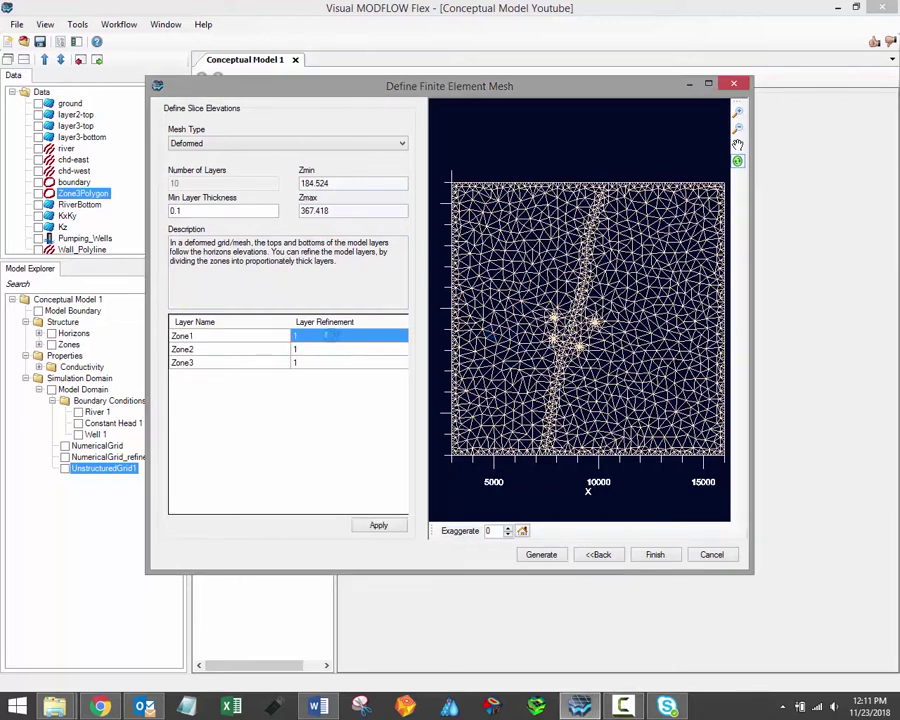
left_click(309, 336)
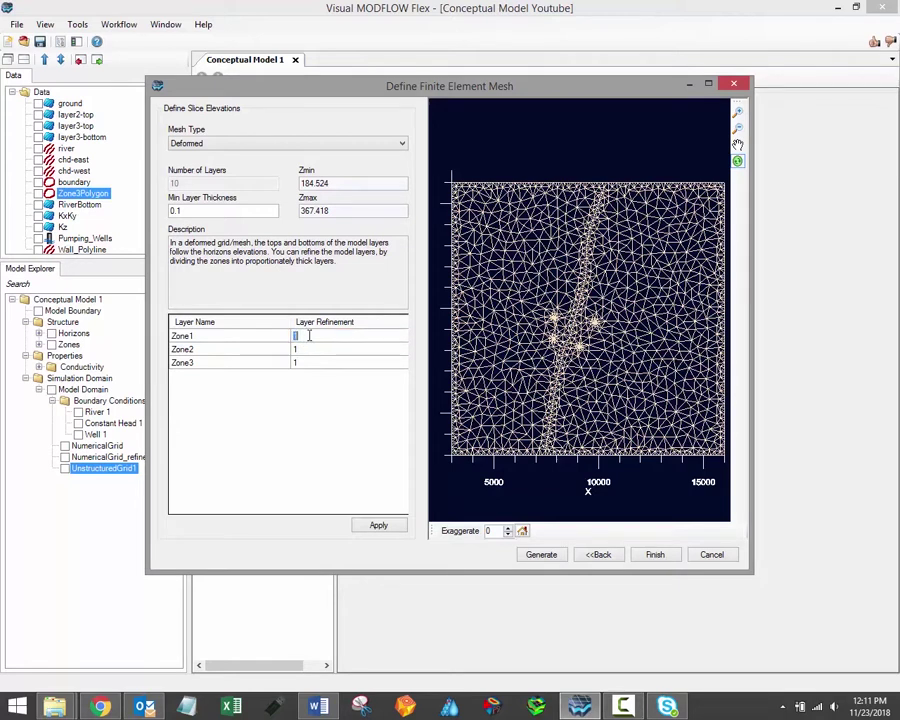
type("2")
left_click(315, 348)
type("2")
left_click(315, 364)
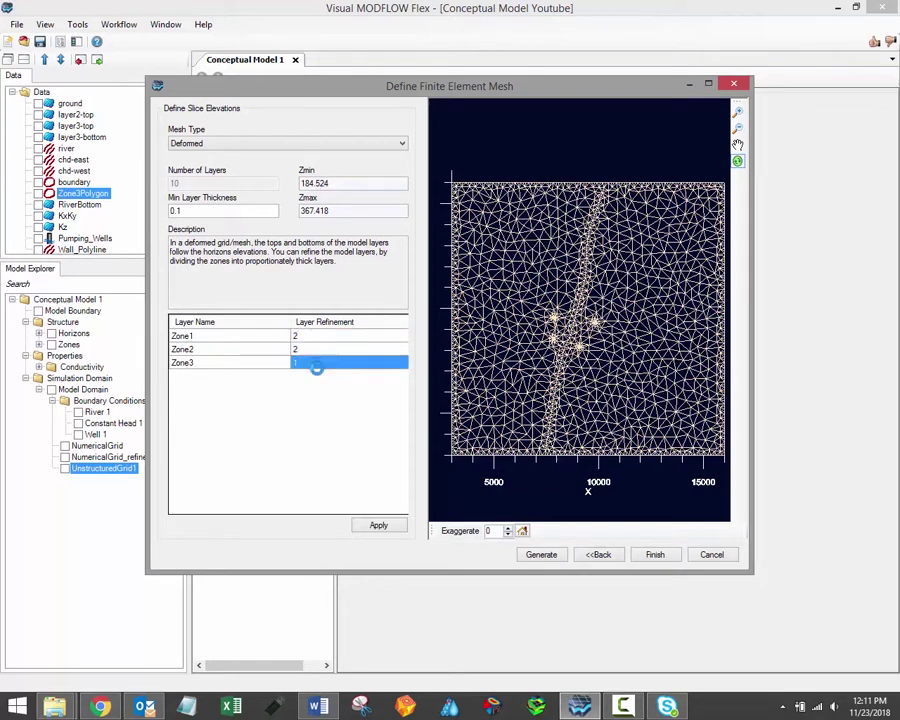
type("2")
left_click(377, 525)
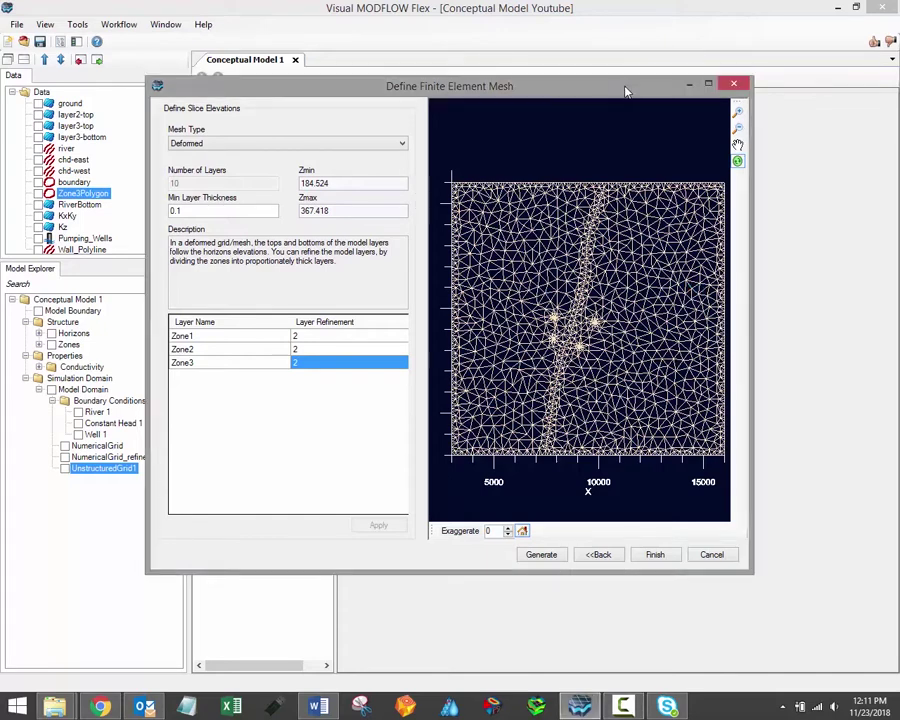
left_click_drag(627, 94, 639, 92)
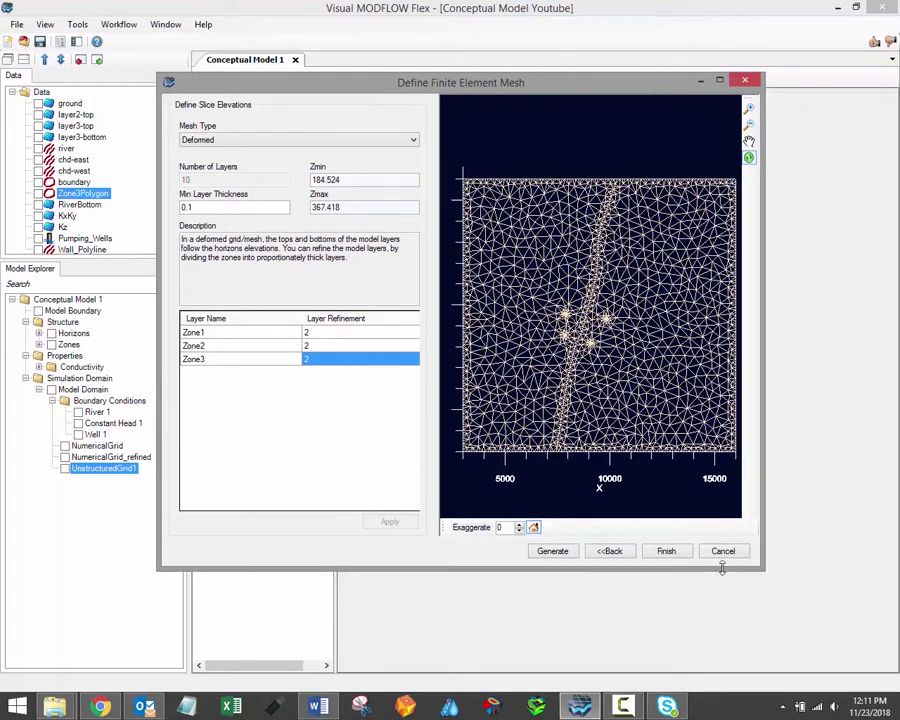
Finish the mesh so FiniteElementMesh1 appears under the model domain
left_click(668, 552)
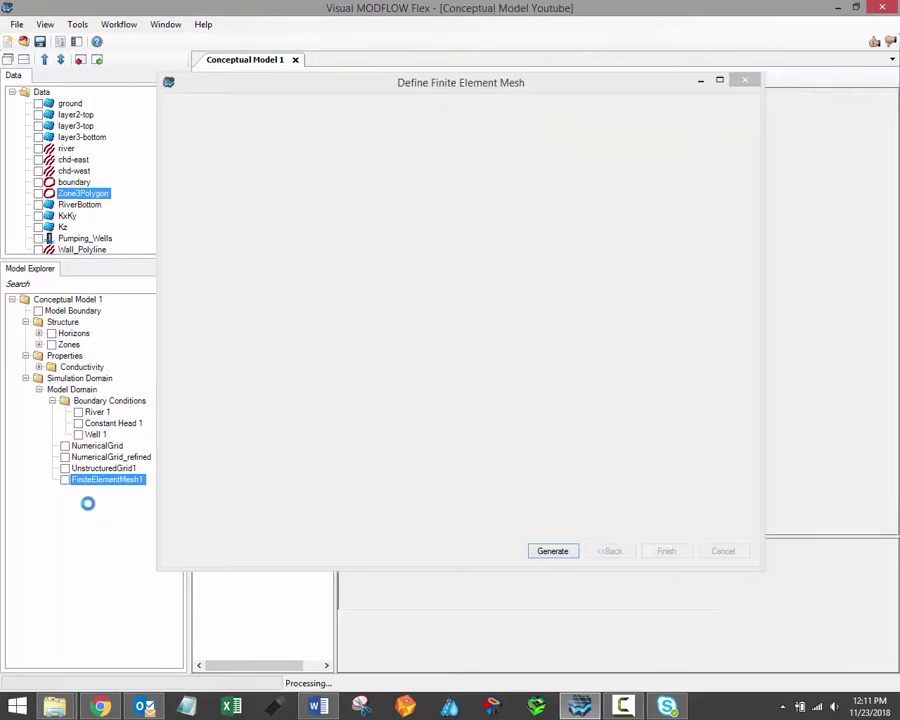